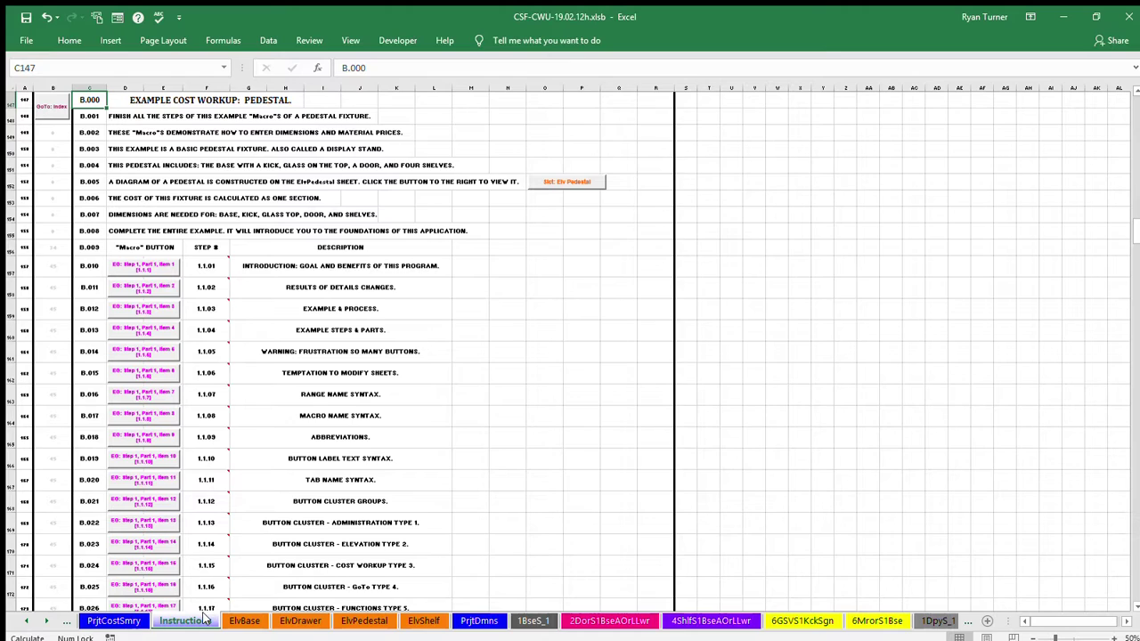
Return to the instructions index and jump to the Example Cost Workup: Pedestal section
key("ctrl+Home")
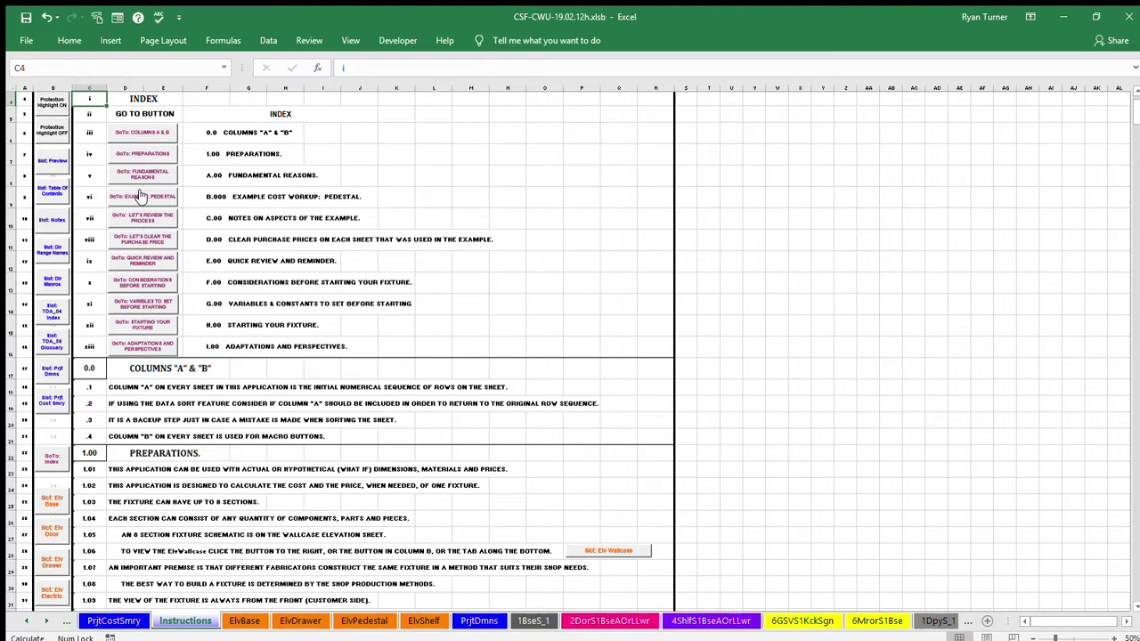
left_click(140, 196)
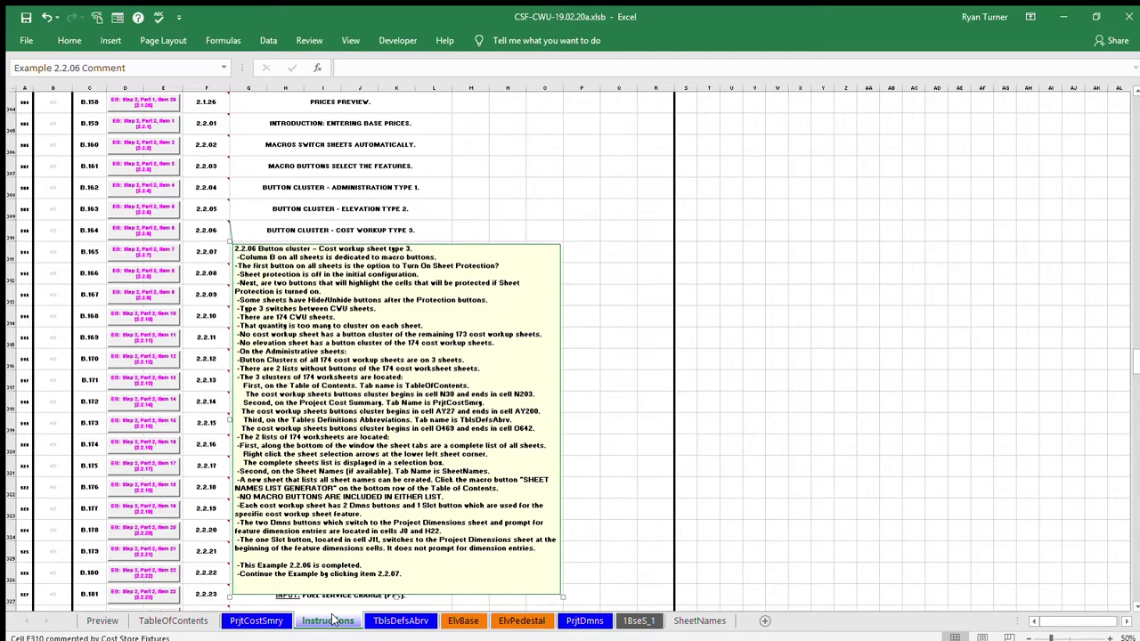
Switch to the Preview sheet with its application overview and cost preview
left_click(96, 621)
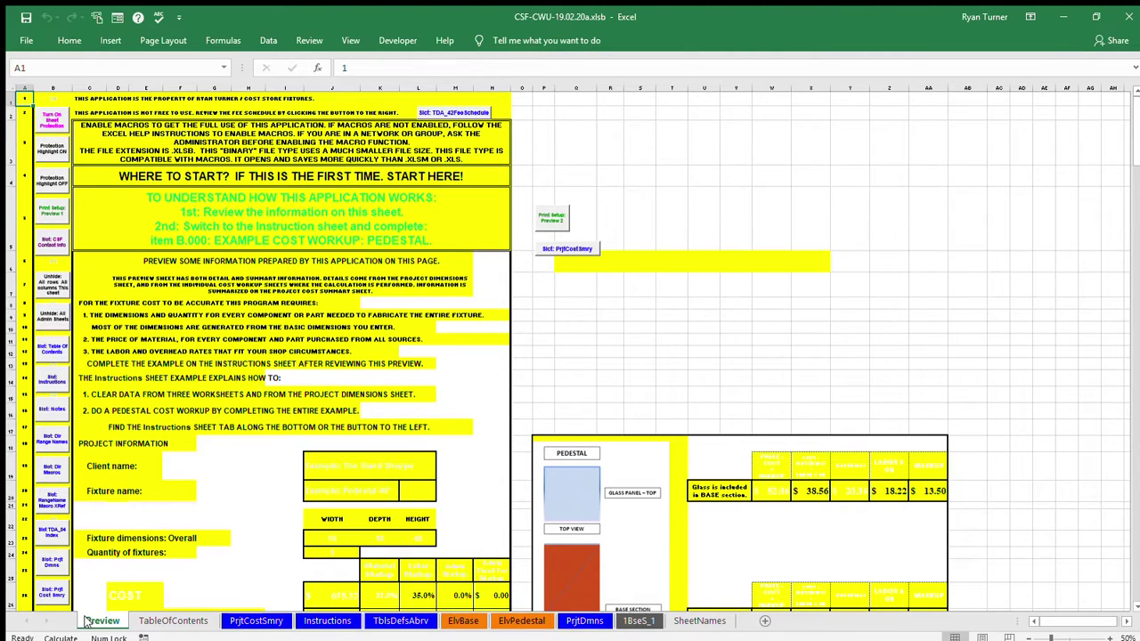
Visit the 1BseS_1 and ElvPedestal sheets, then come back to the Preview sheet
left_click(620, 621)
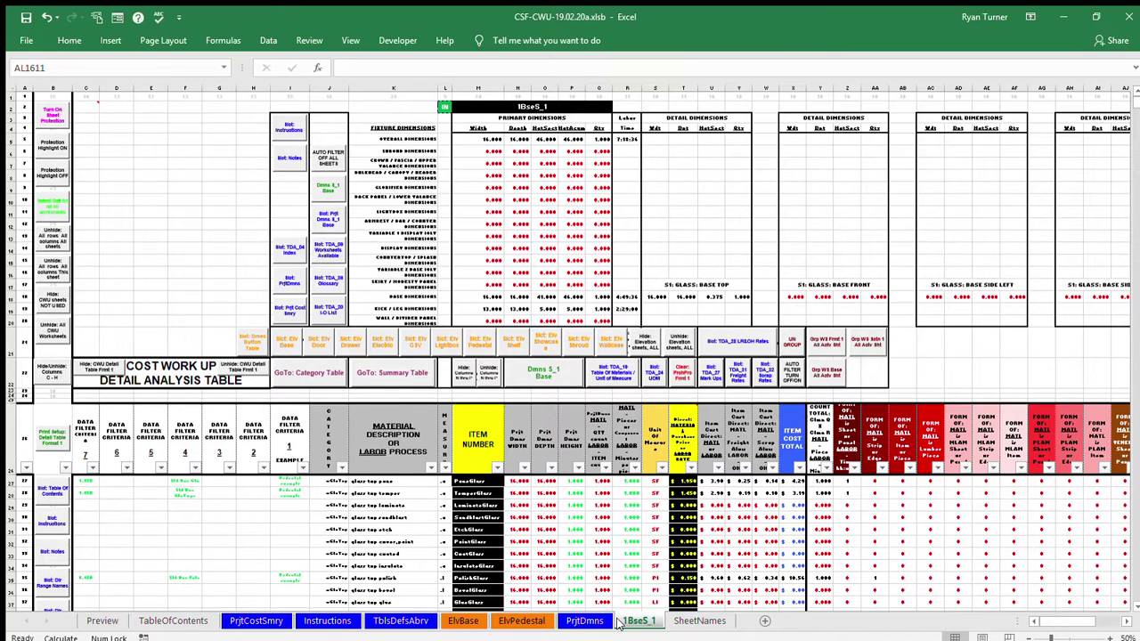
left_click(539, 621)
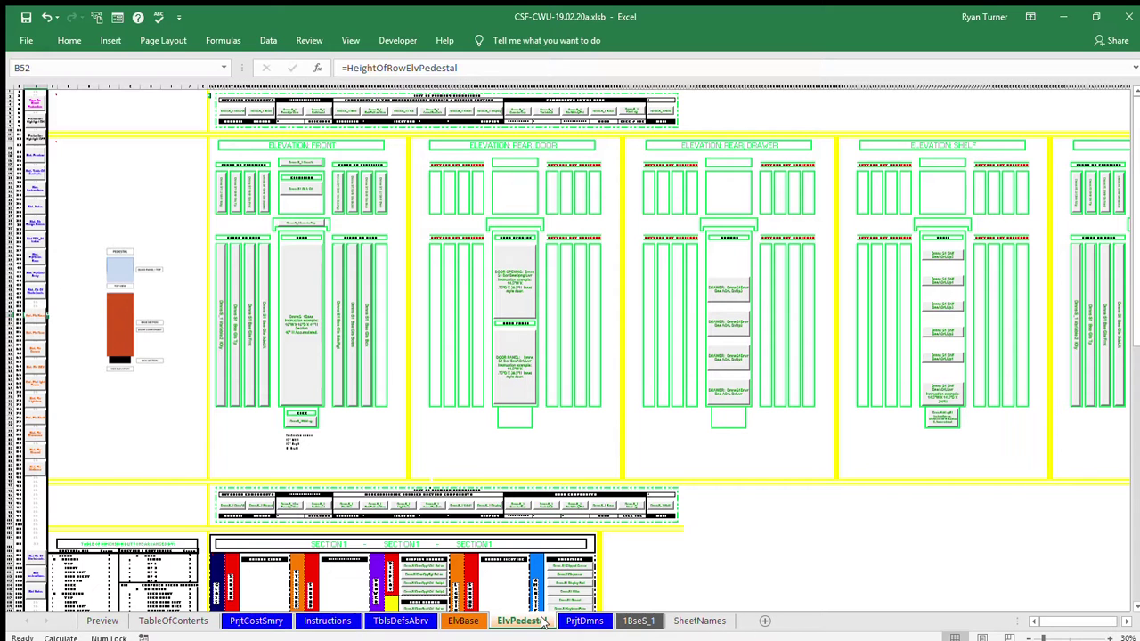
left_click(101, 622)
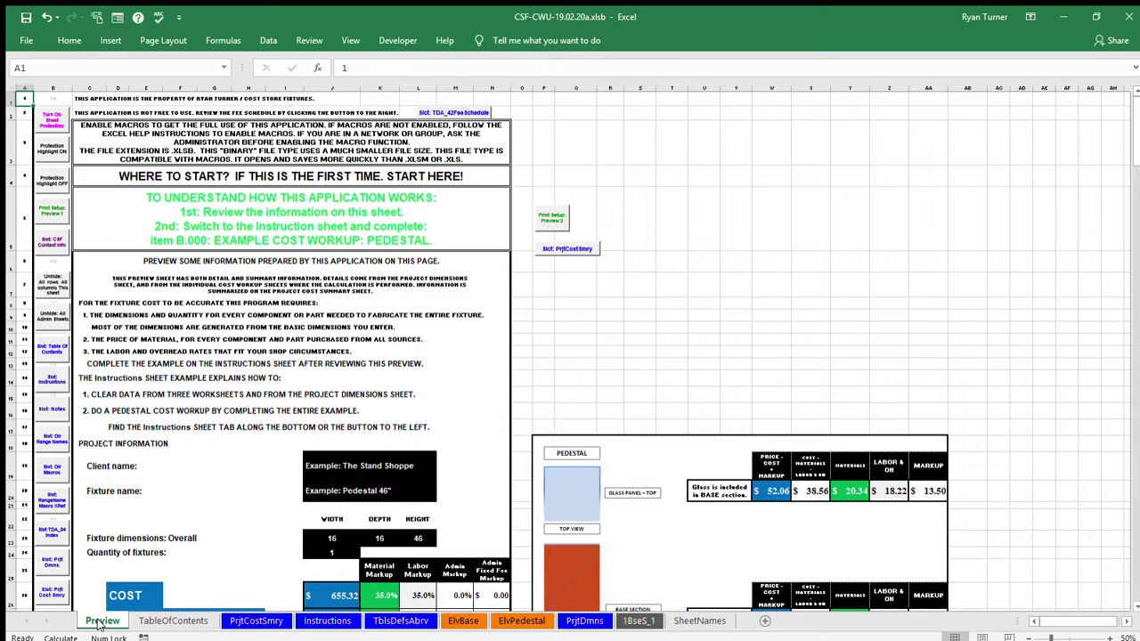
View the TableOfContents sheet, then the PrjtCostSmry project cost summary sheet
left_click(179, 621)
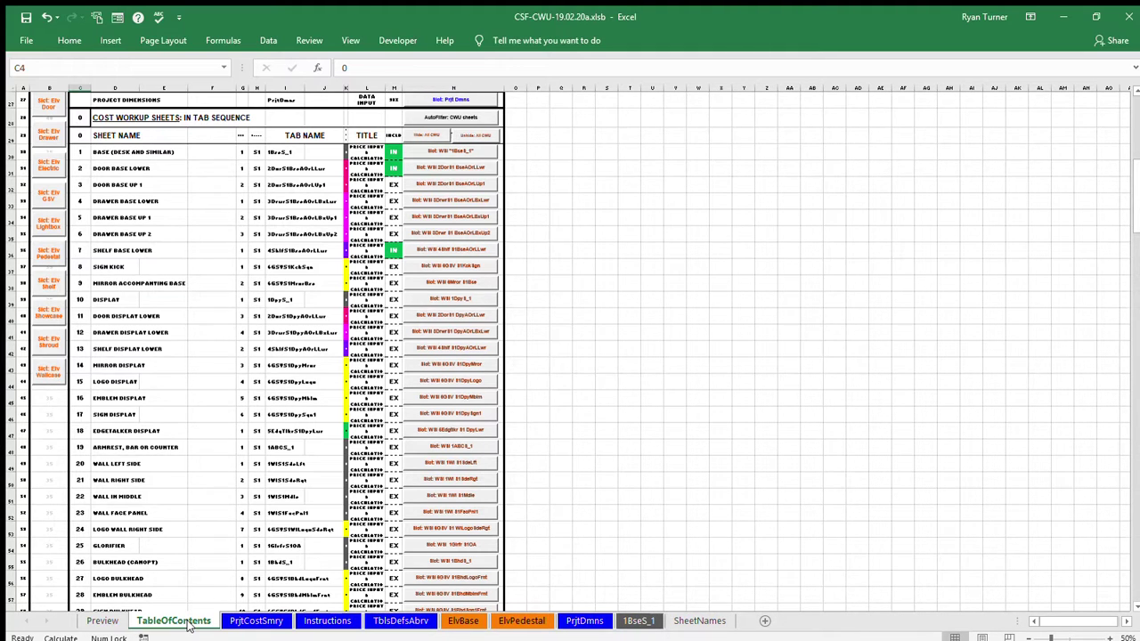
left_click(255, 621)
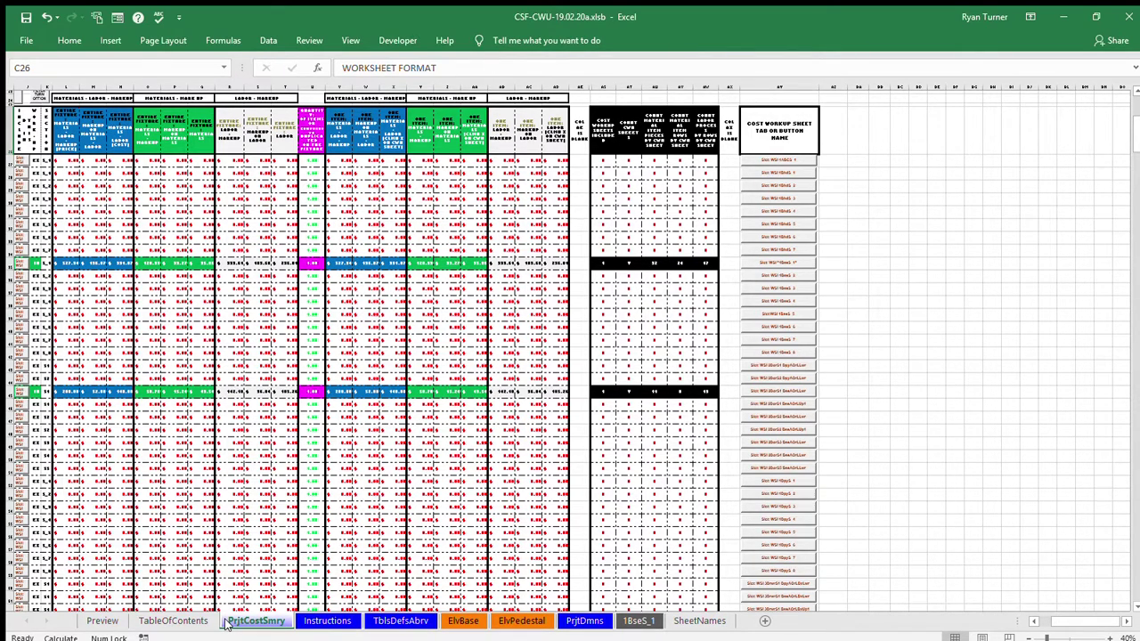
View the TblsDefsAbrv worksheet table, then the 1BseS_1 cost workup detail sheet
left_click(397, 622)
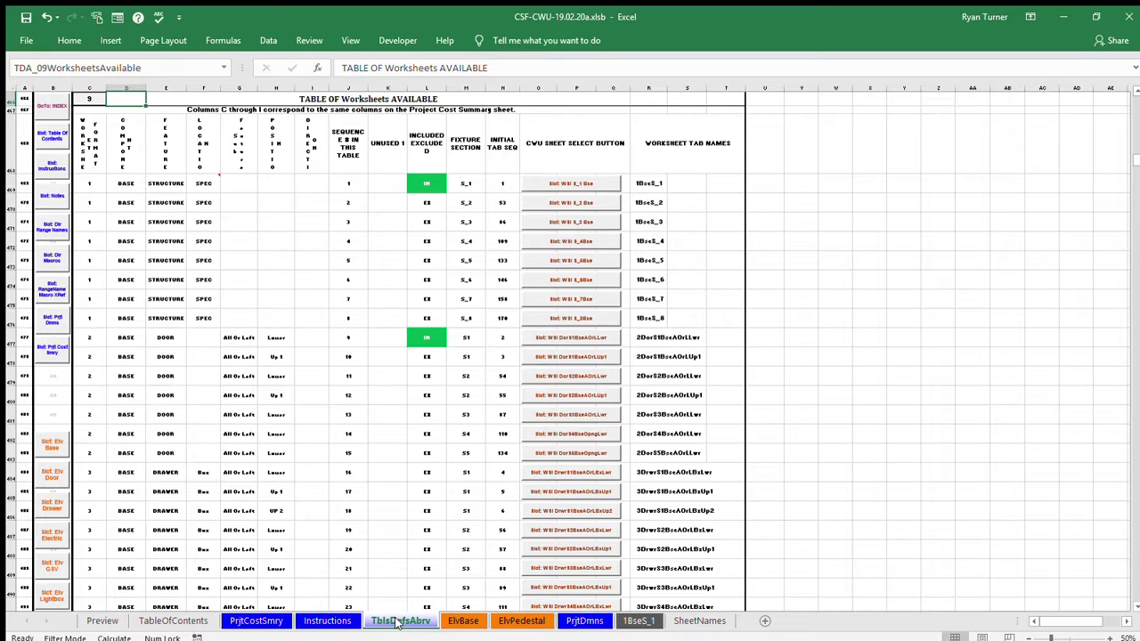
left_click(639, 621)
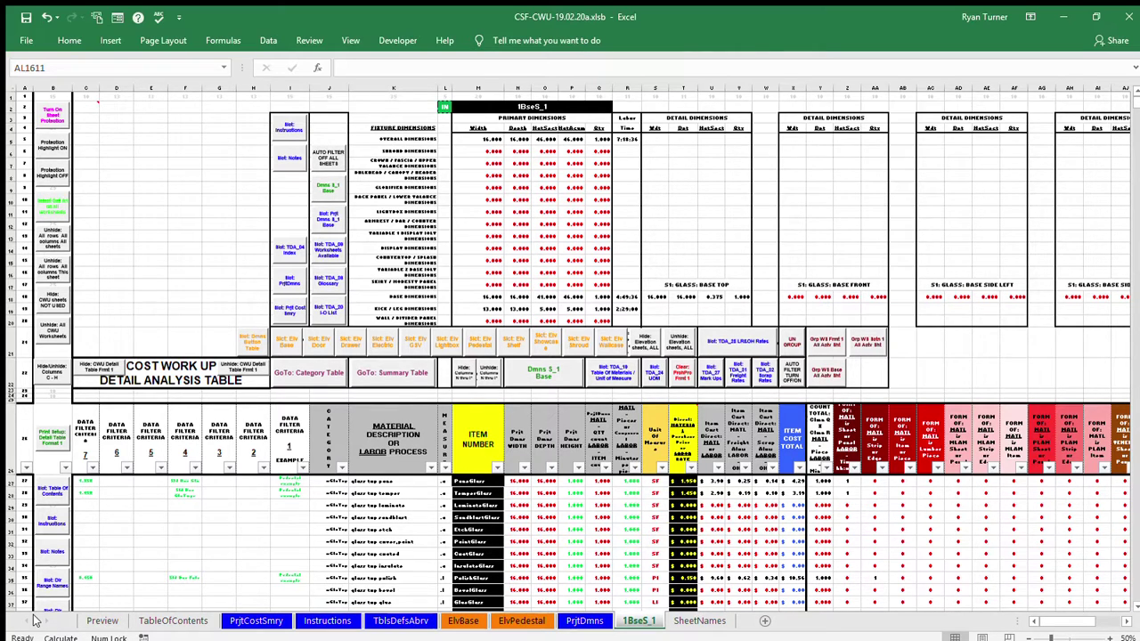
Show the SheetNames sheet listing every worksheet name in column A
left_click(669, 621)
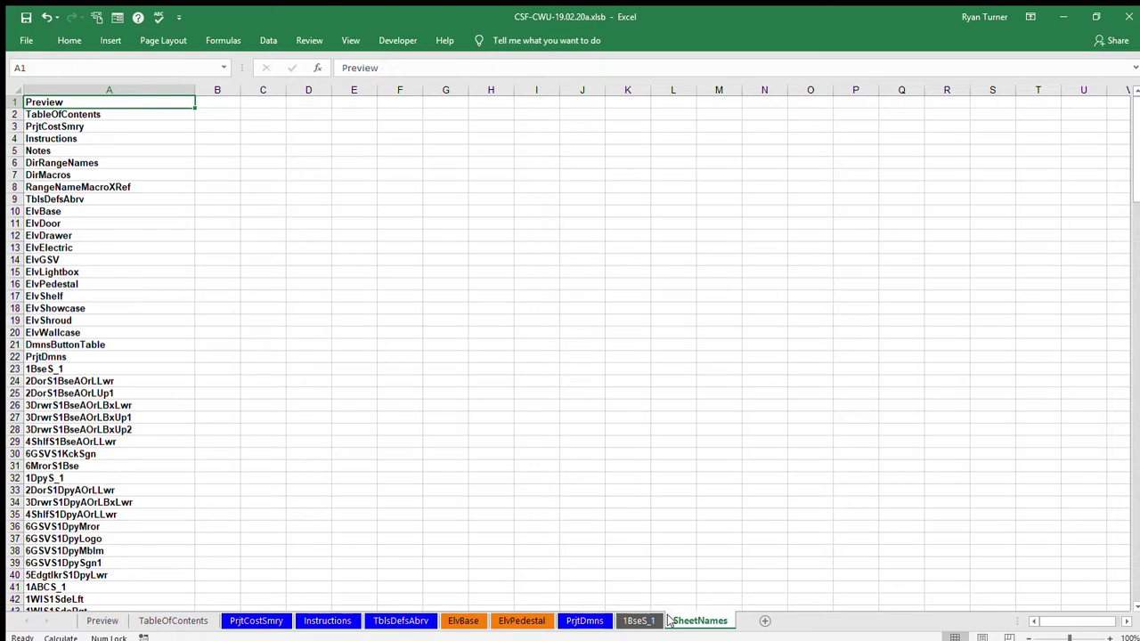
Go back to the 1BseS_1 cost workup detail analysis sheet
left_click(637, 621)
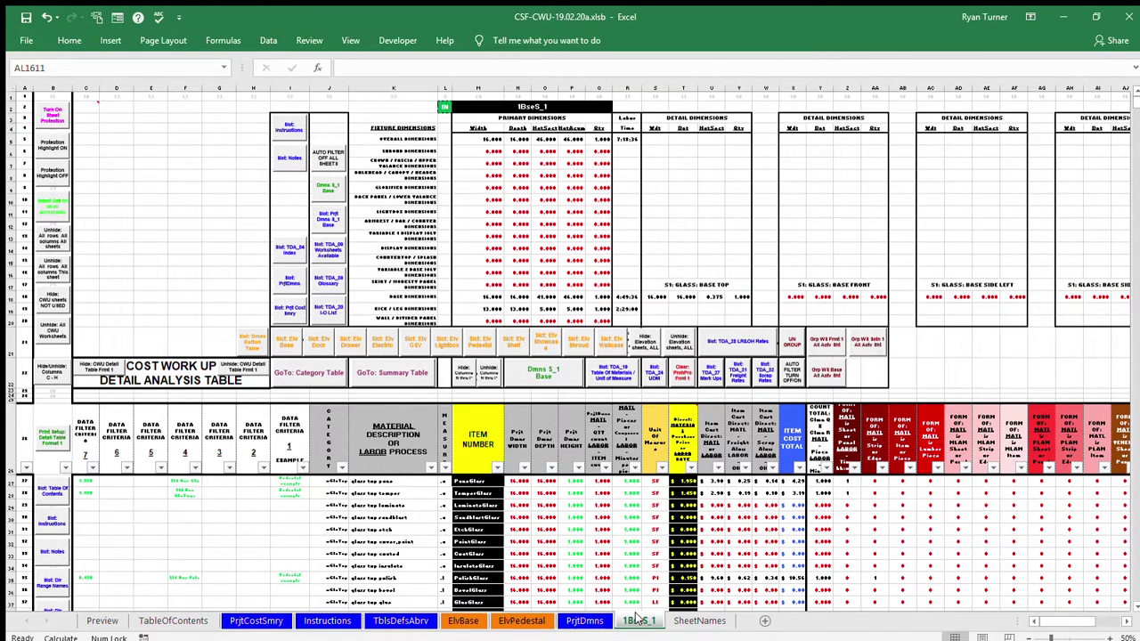
Return to the Instructions sheet showing the item 2.2.06 button-cluster note
left_click(327, 621)
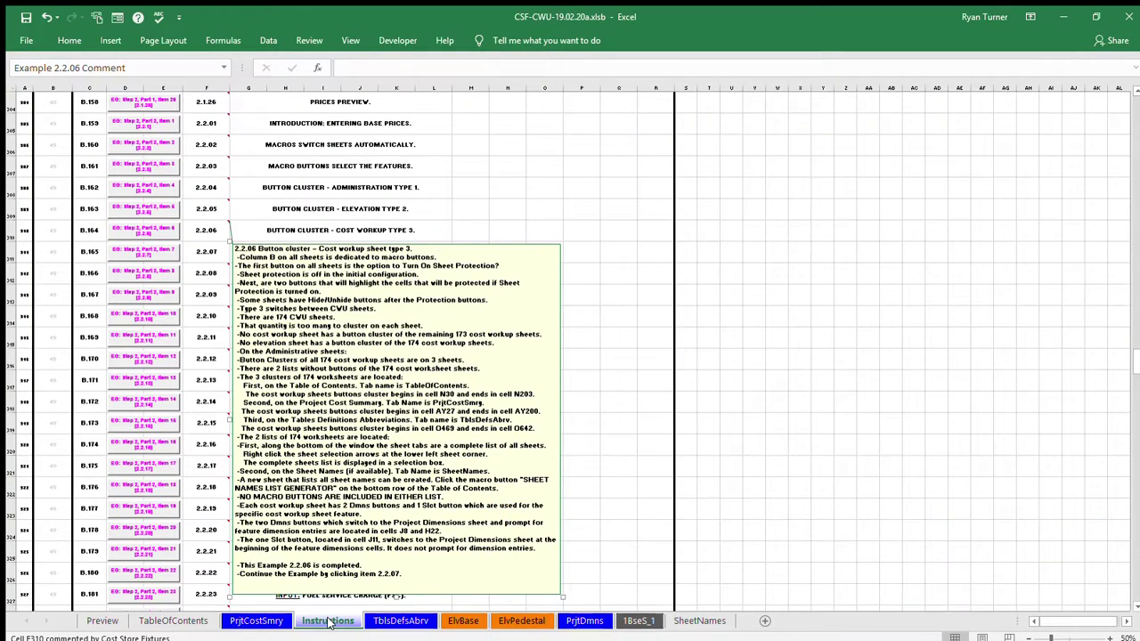